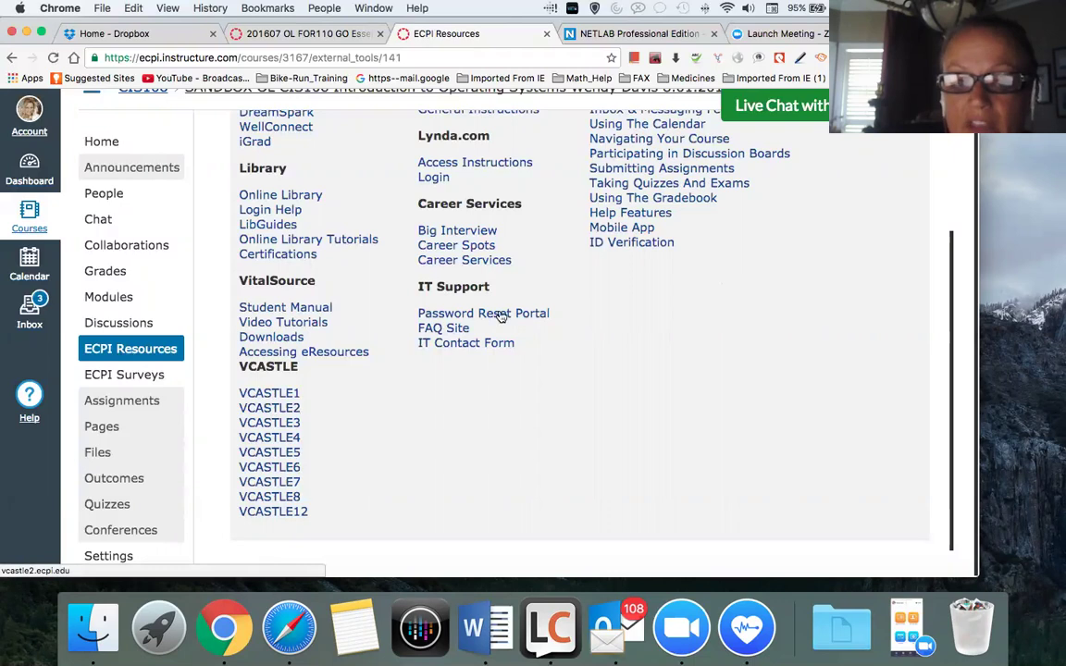
- Open the VCASTLE2 login page and clear the saved password
{"action": "left_click", "coordinate": [637, 35]}
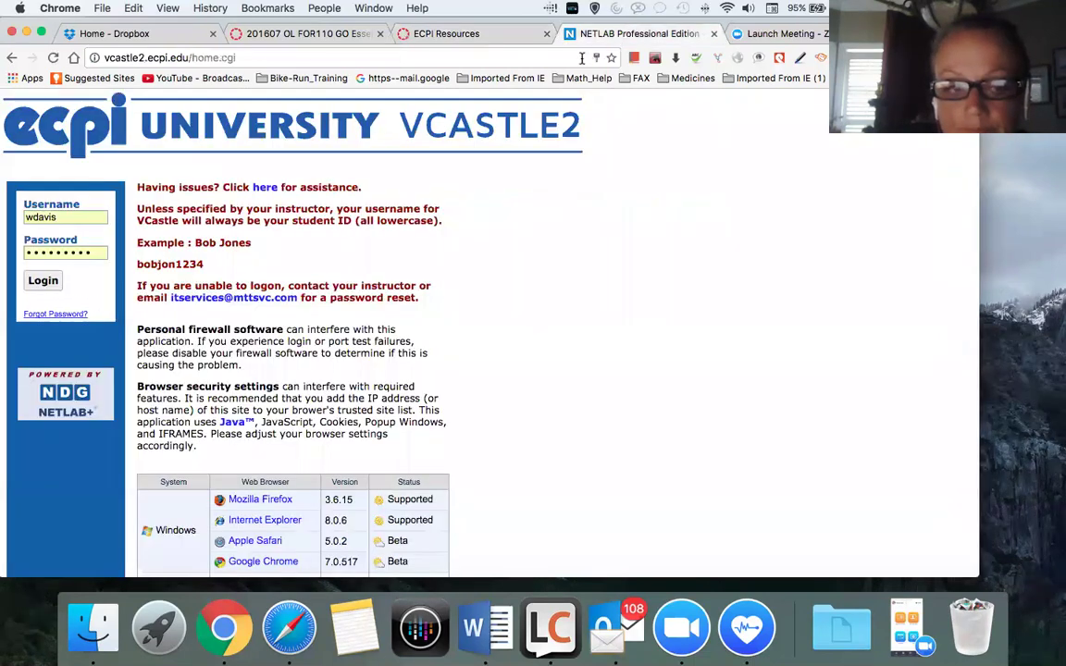
{"action": "left_click", "coordinate": [97, 253]}
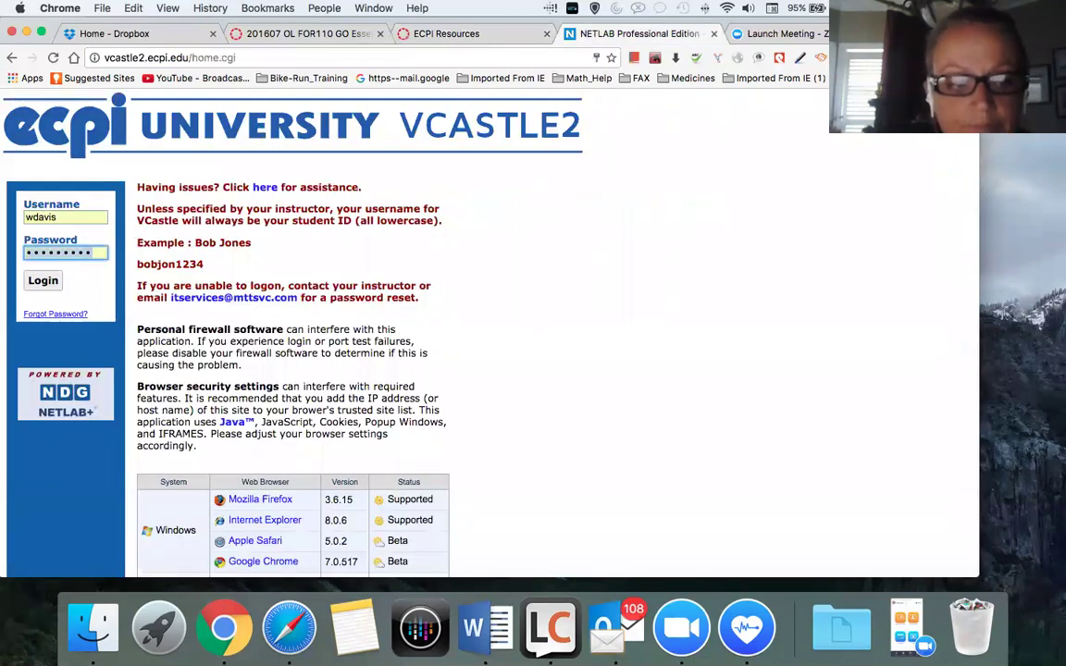
{"action": "key", "text": "BackSpace"}
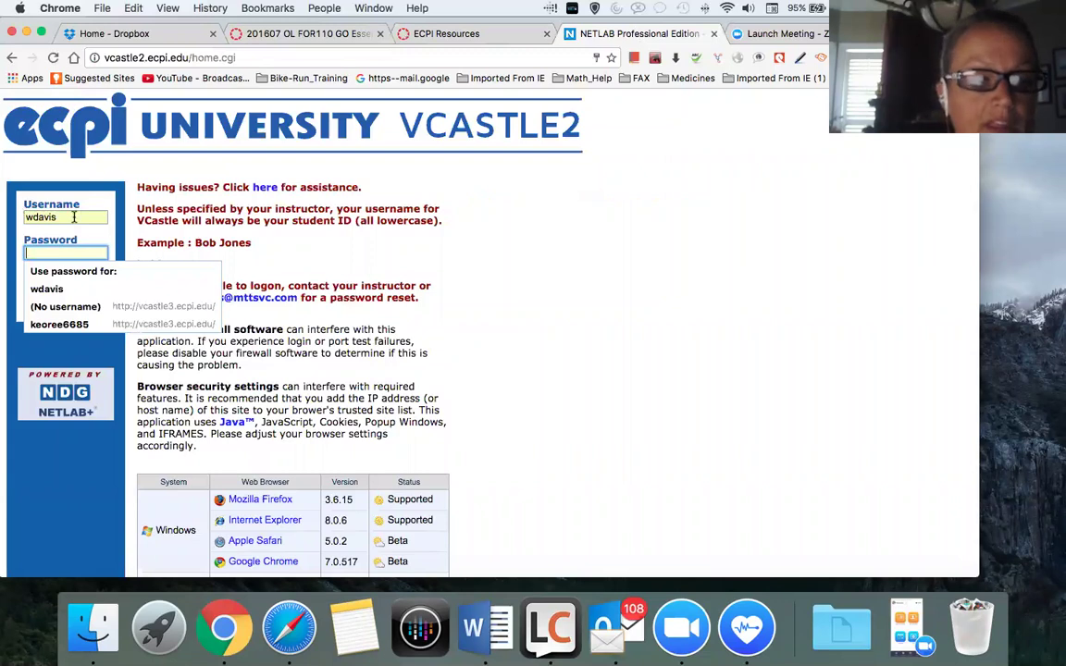
- Enter the student username via autofill and the account password, then log in
{"action": "left_click", "coordinate": [76, 216]}
{"action": "type", "text": "_s"}
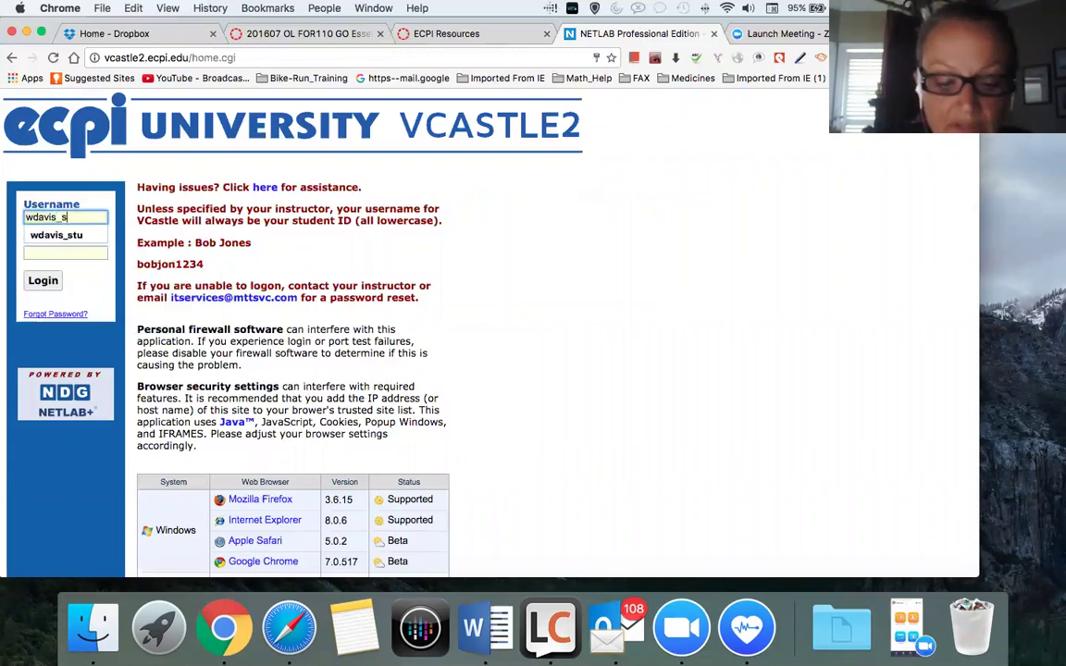
{"action": "type", "text": "tu"}
{"action": "left_click", "coordinate": [56, 235]}
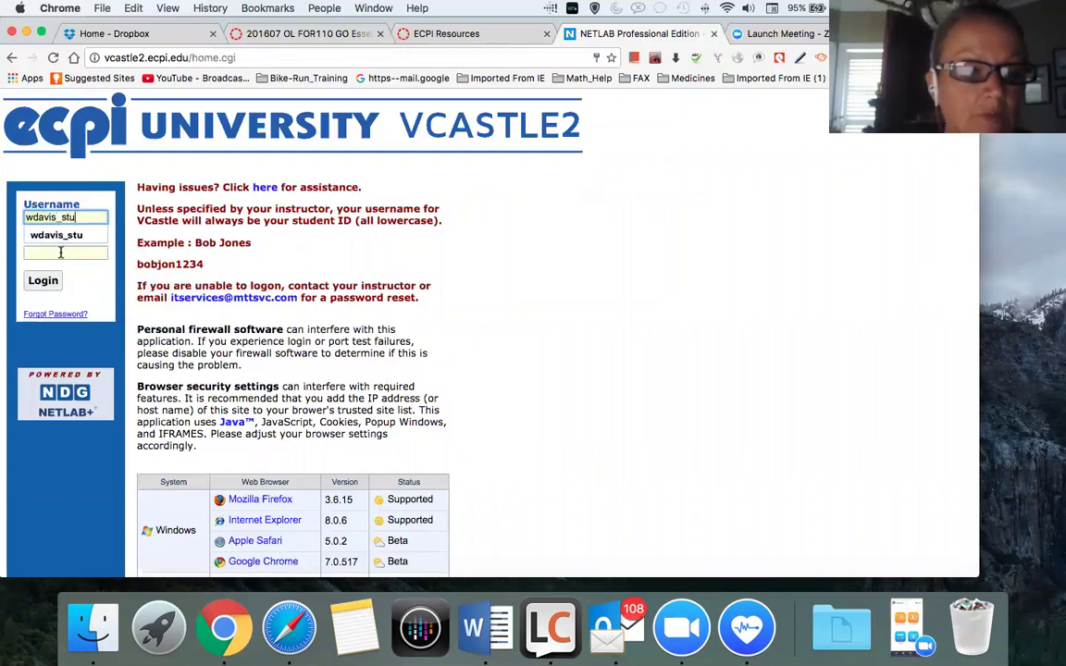
{"action": "left_click", "coordinate": [60, 253]}
{"action": "type", "text": "******"}
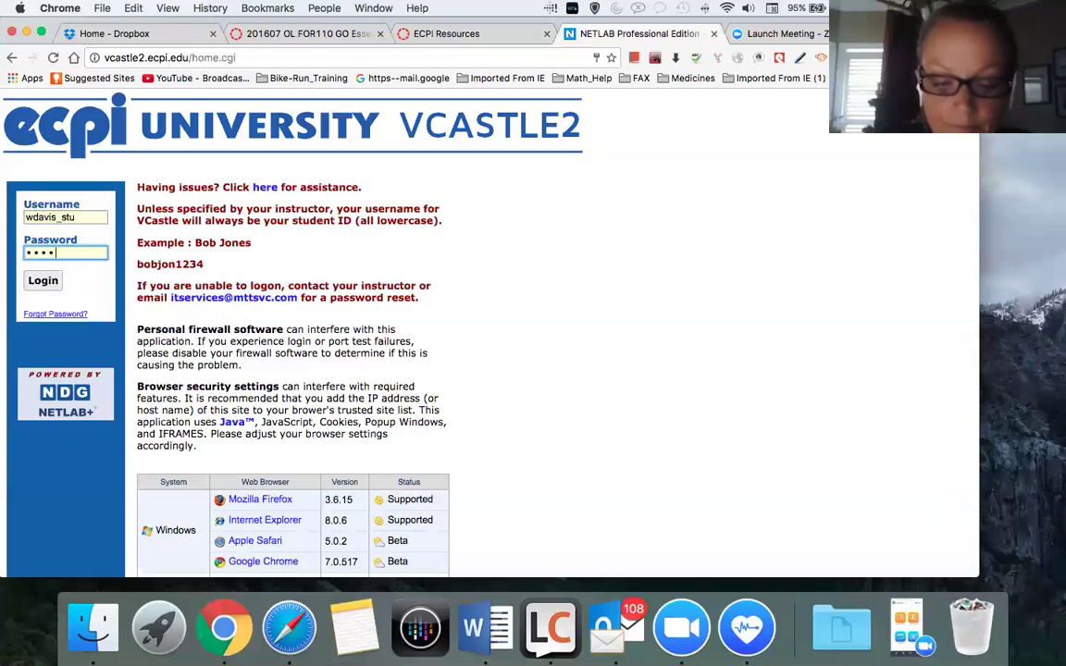
{"action": "type", "text": "***"}
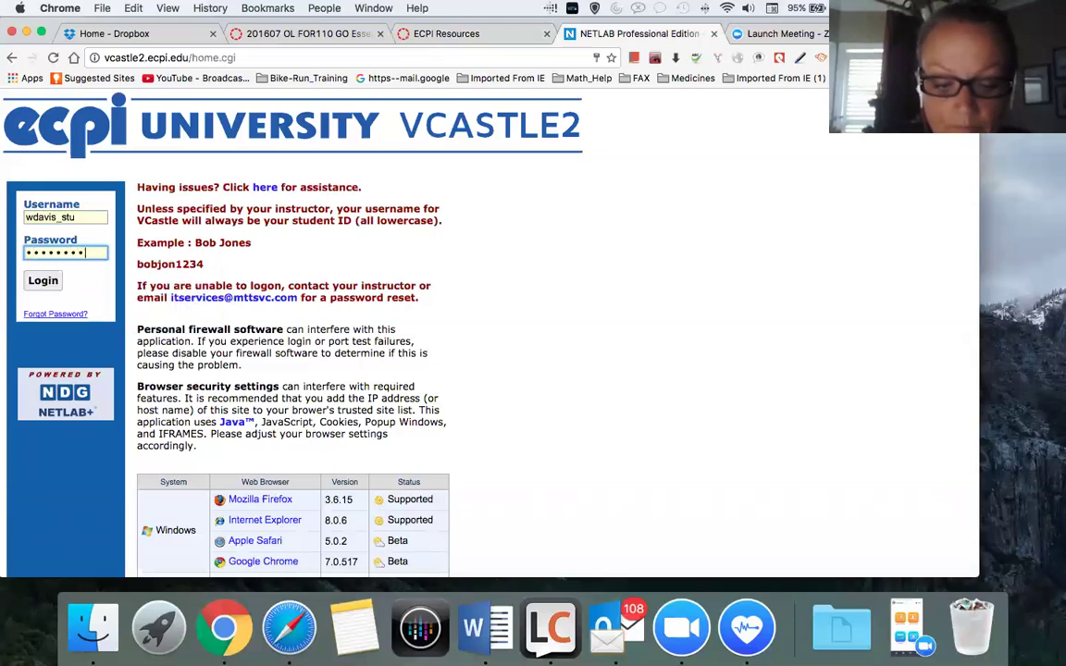
{"action": "left_click", "coordinate": [44, 281]}
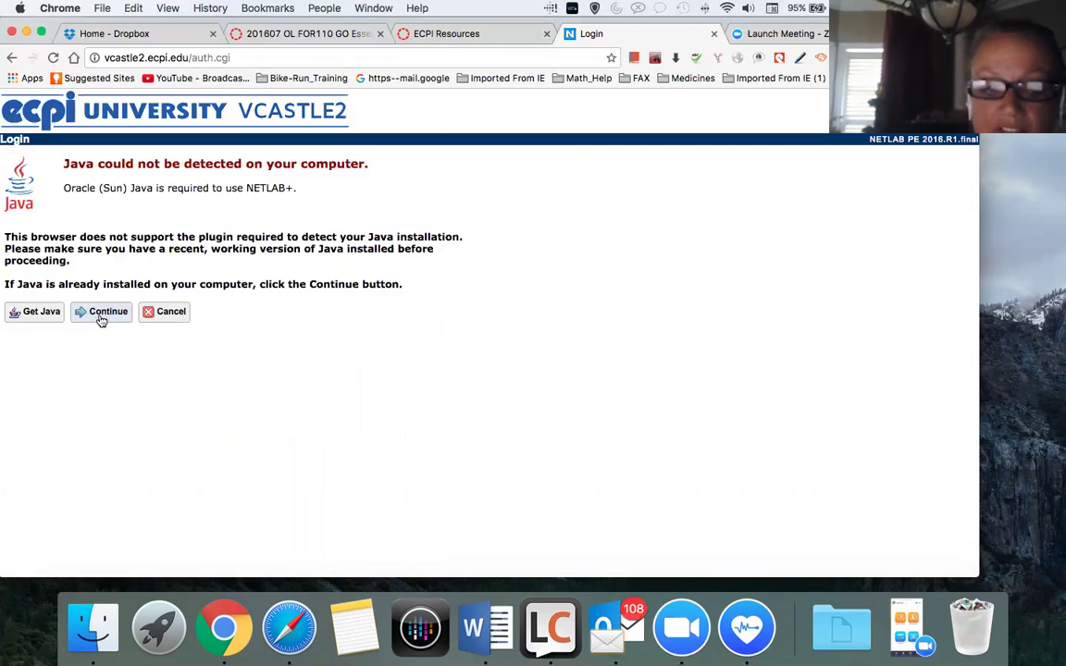
- Continue past the Java notice, start the Remote Access Test, keep and open start_remote_access_test
{"action": "left_click", "coordinate": [101, 315]}
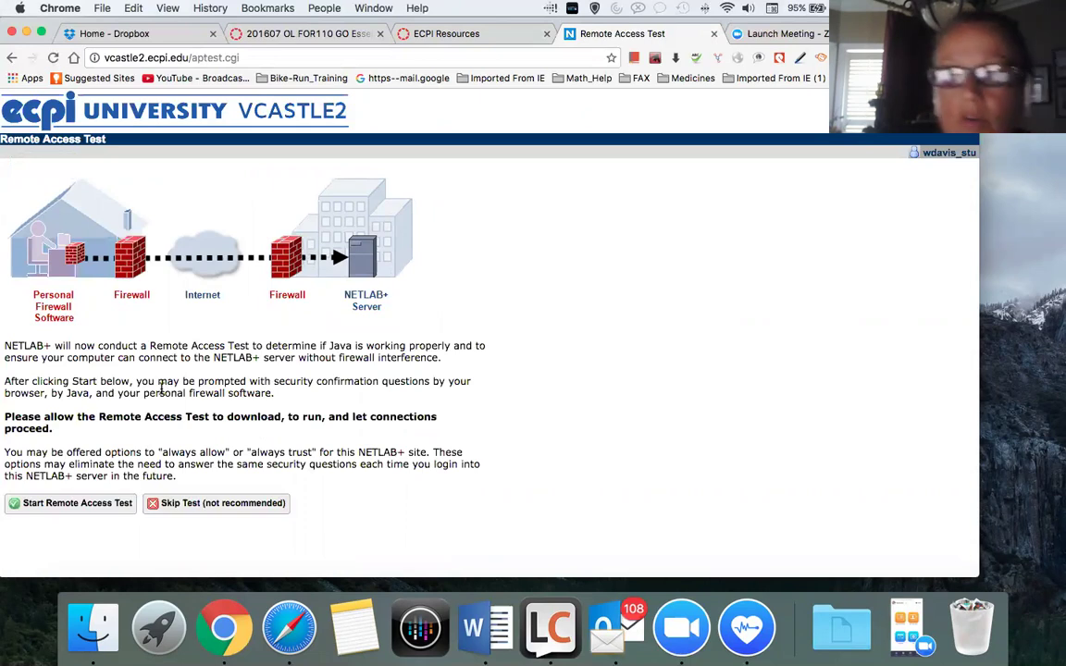
{"action": "left_click", "coordinate": [82, 505]}
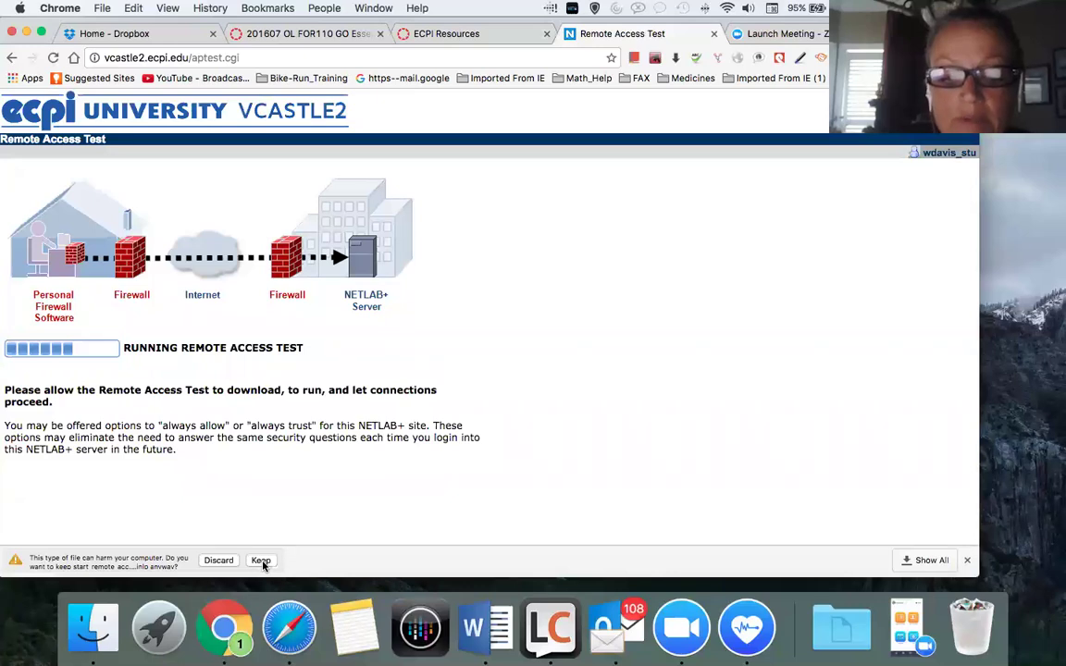
{"action": "left_click", "coordinate": [261, 561]}
{"action": "left_click", "coordinate": [146, 560]}
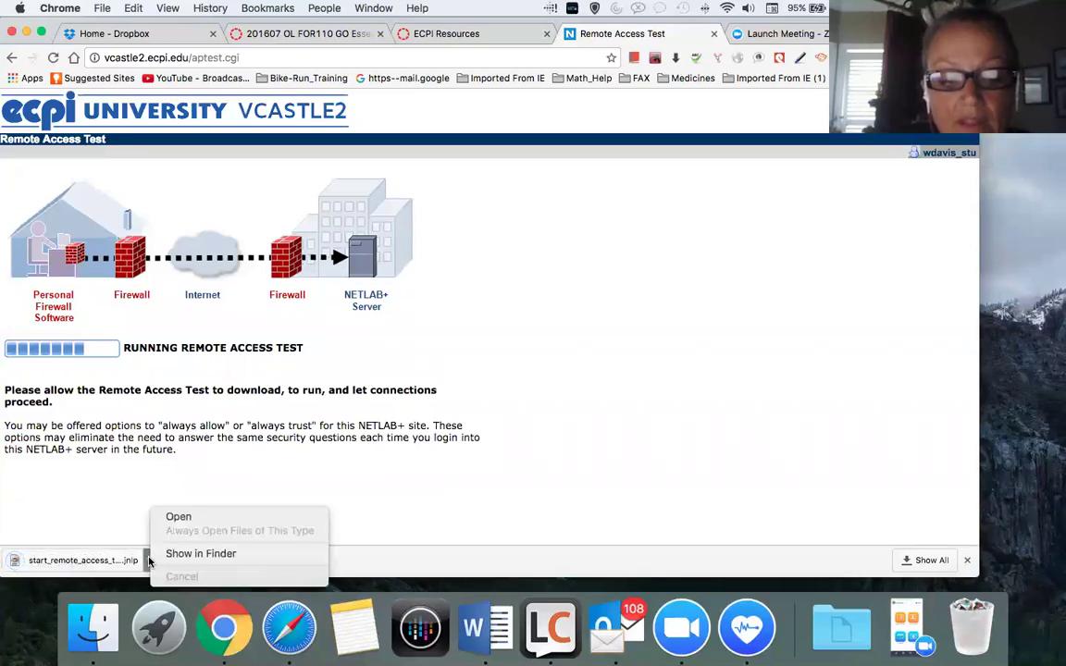
{"action": "left_click", "coordinate": [177, 517]}
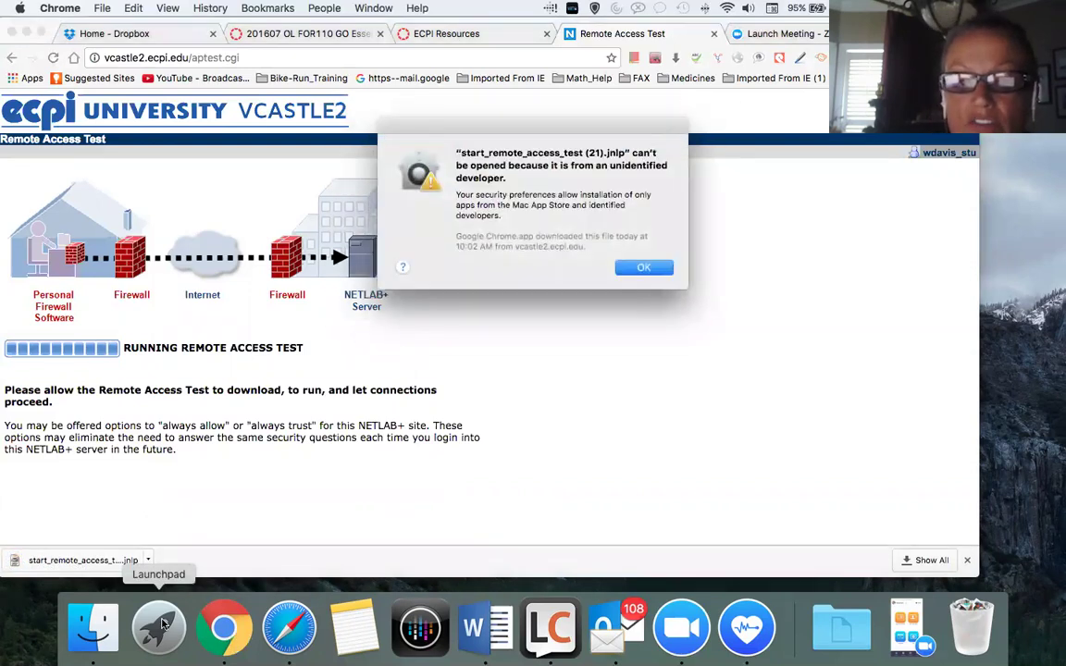
- Dismiss the unidentified-developer warning and launch System Preferences from Launchpad
{"action": "key", "text": "Return"}
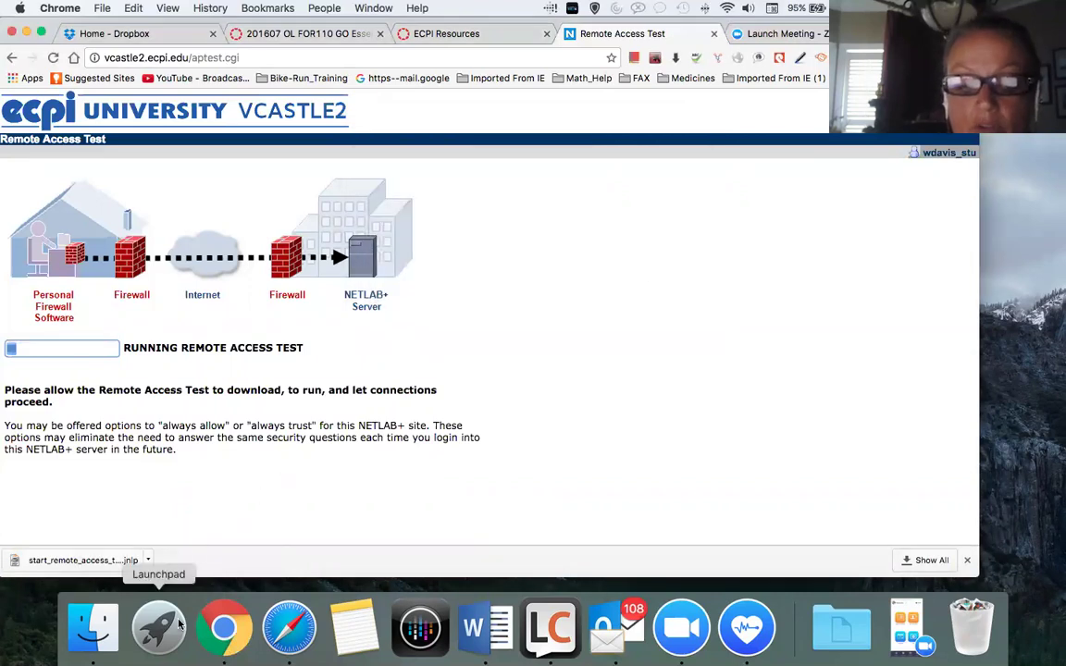
{"action": "left_click", "coordinate": [160, 628]}
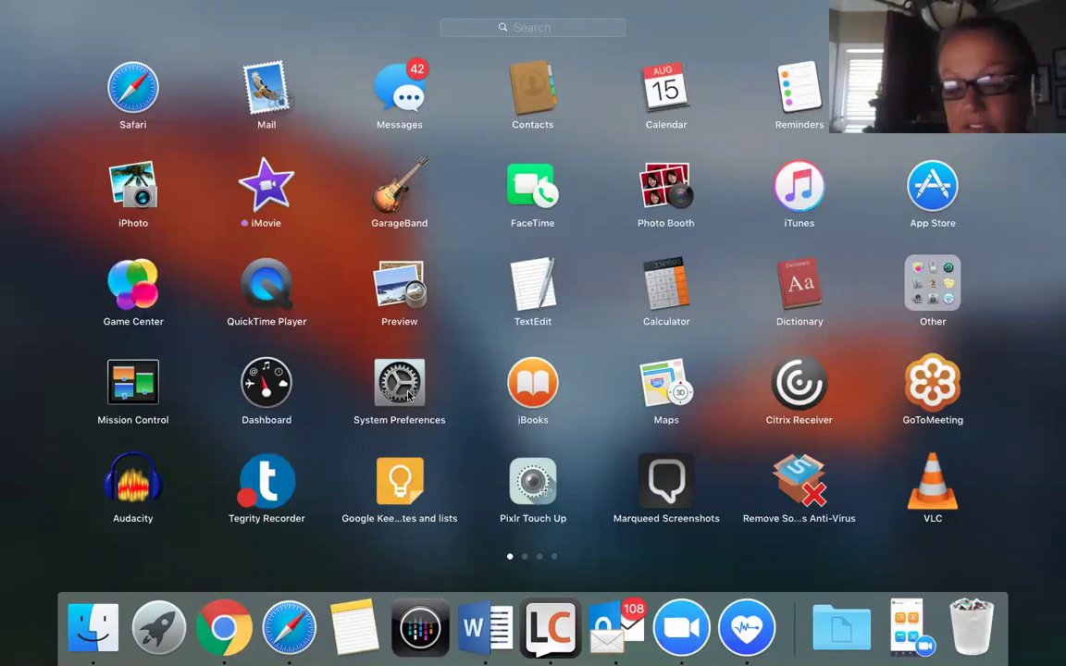
{"action": "left_click", "coordinate": [407, 395]}
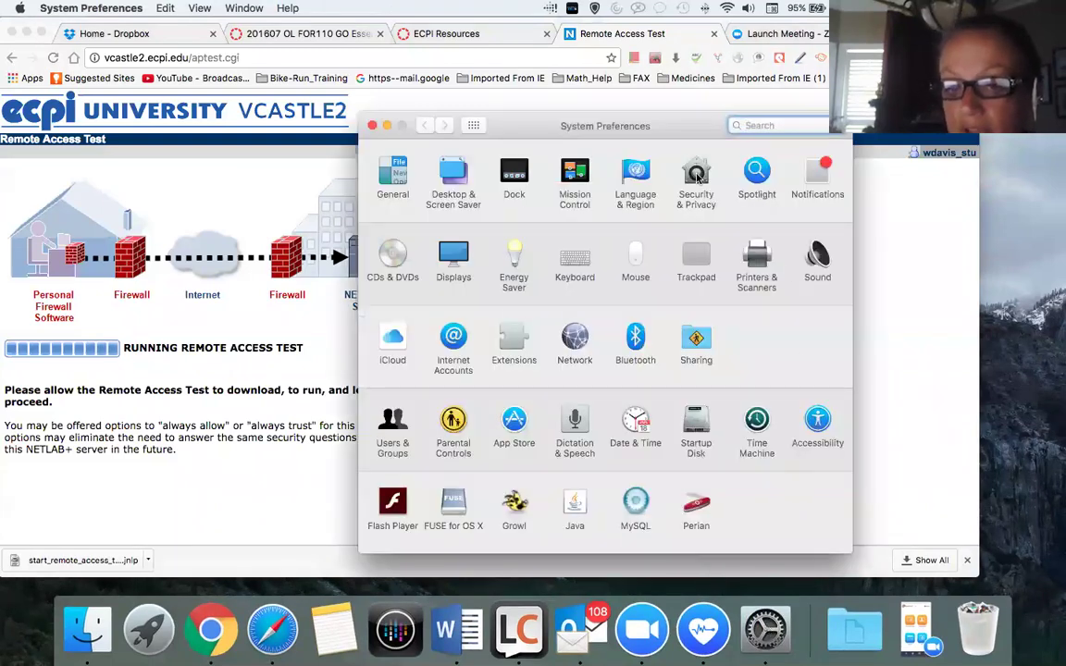
- In Security & Privacy, choose Open Anyway for the test file and authenticate with the account password
{"action": "left_click", "coordinate": [697, 176]}
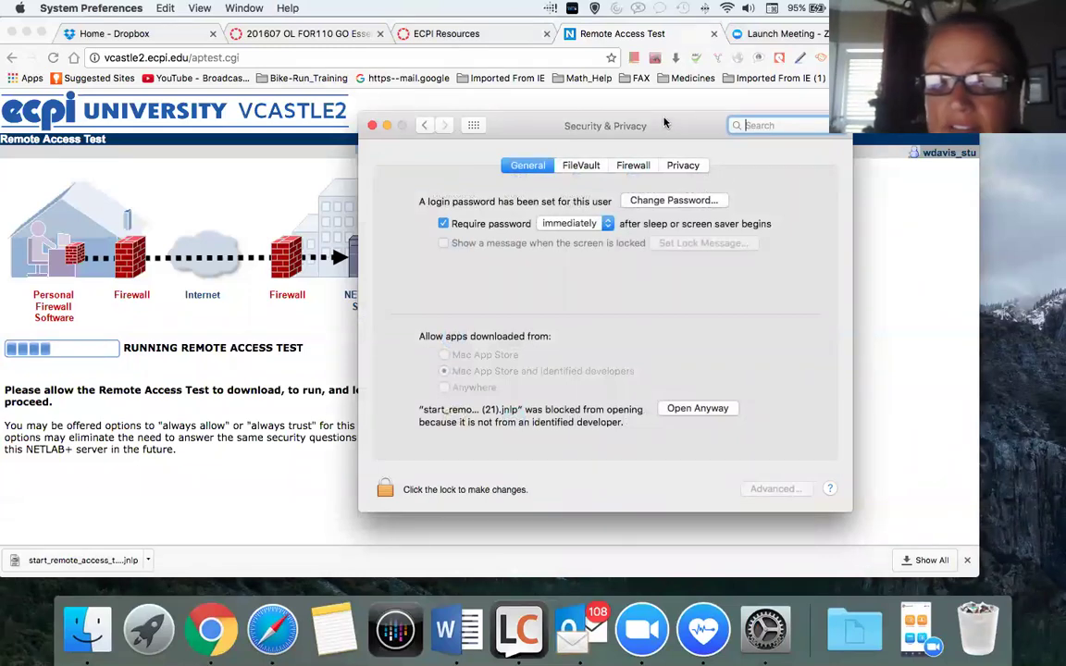
{"action": "left_click_drag", "start_coordinate": [666, 125], "coordinate": [733, 42]}
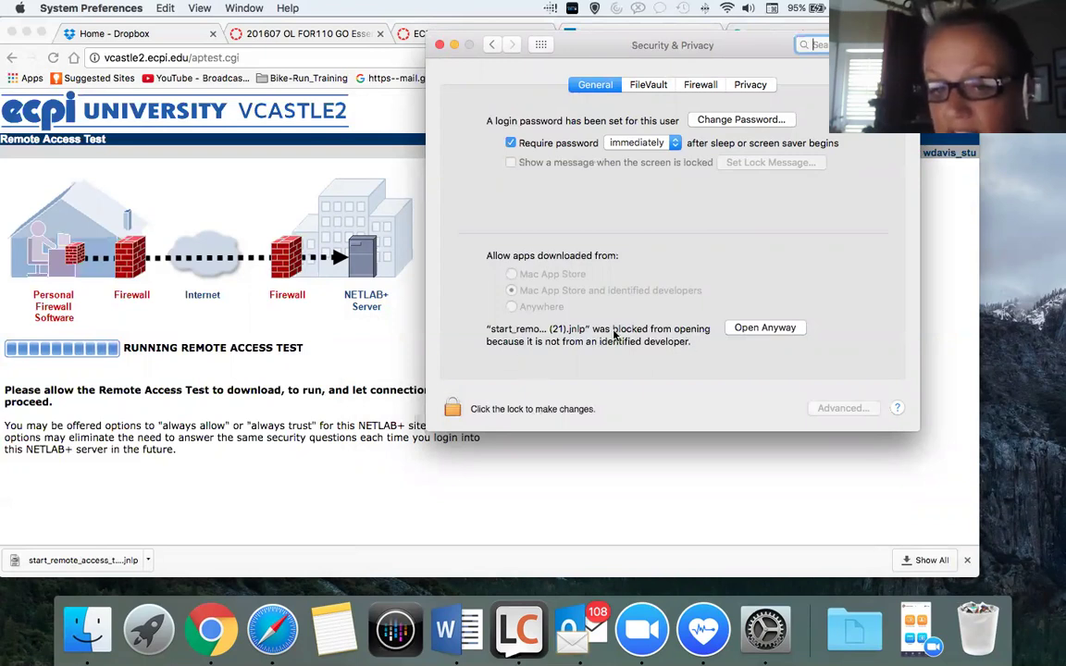
{"action": "left_click", "coordinate": [760, 331]}
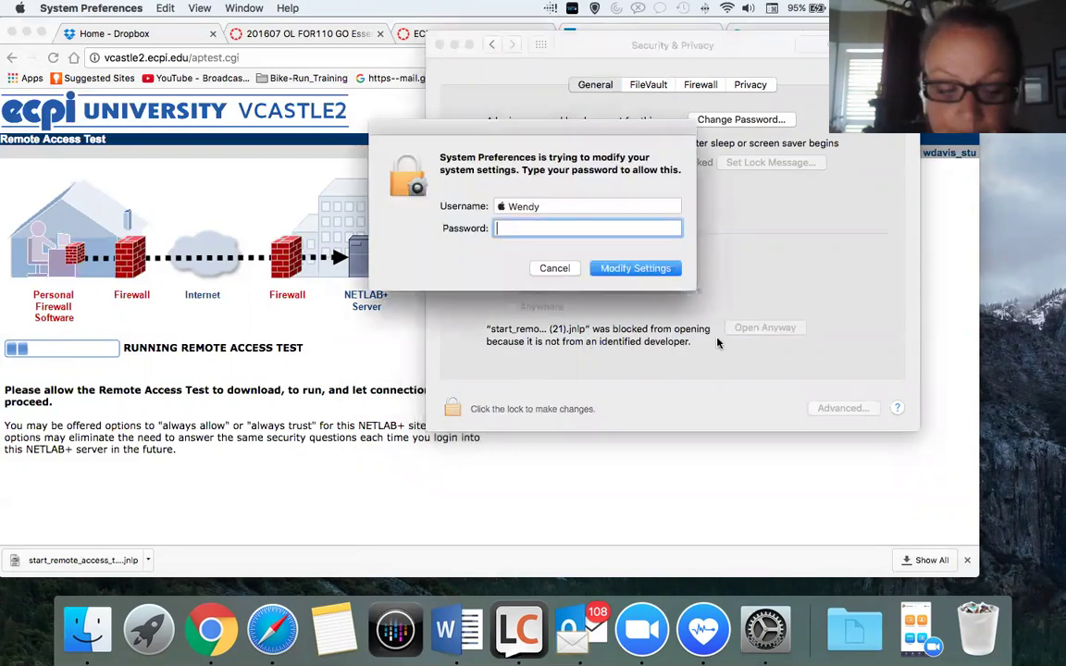
{"action": "type", "text": "•••••"}
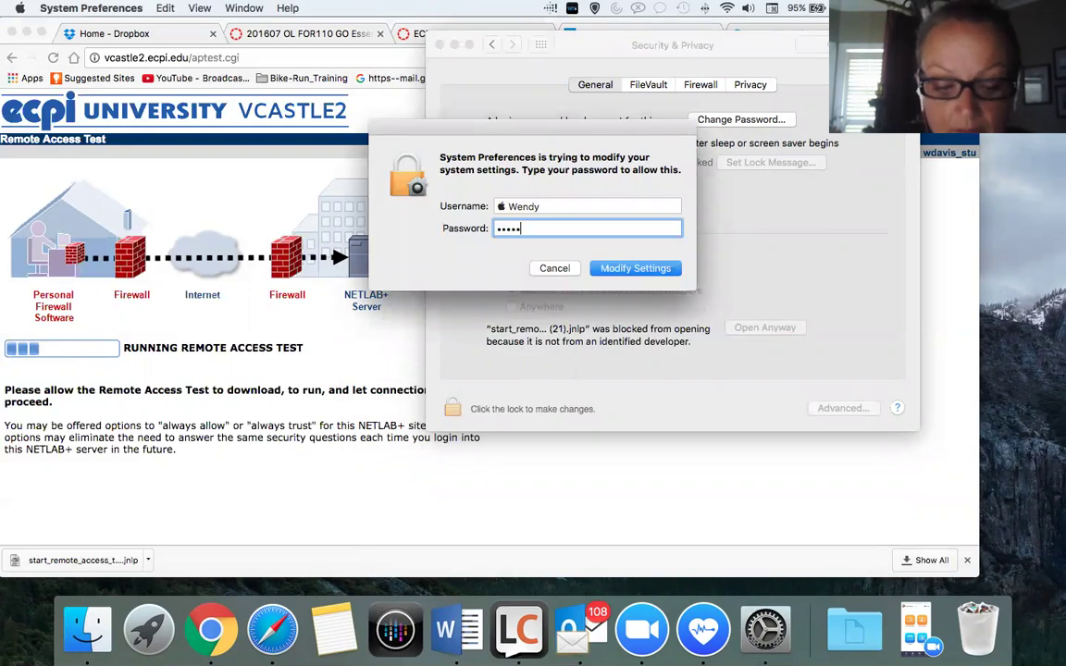
{"action": "type", "text": "•••••"}
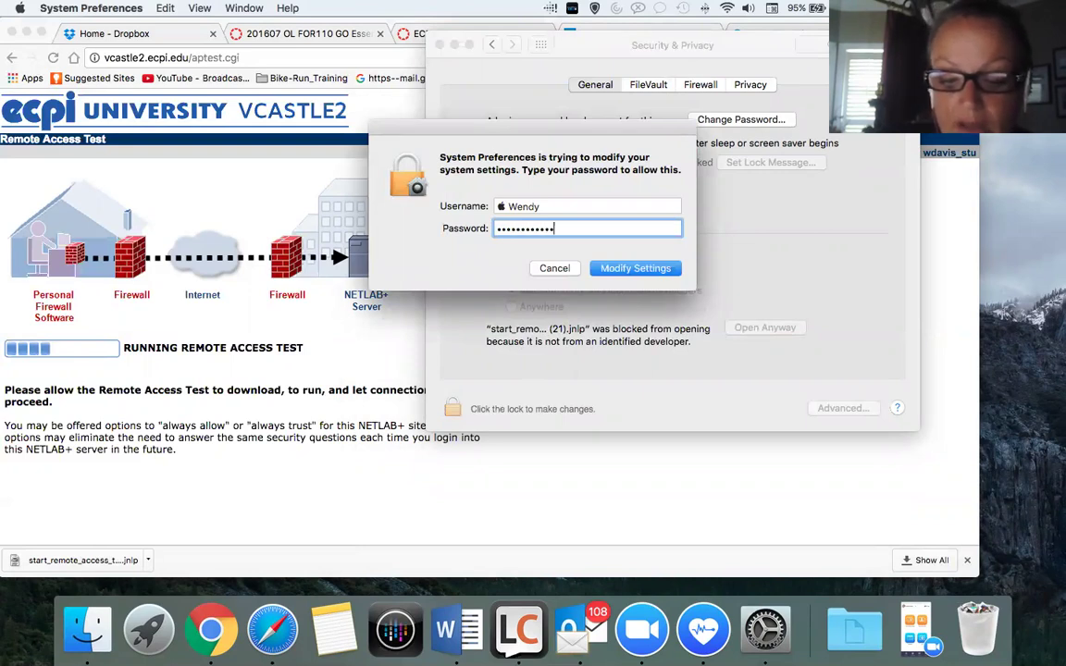
{"action": "key", "text": "Return"}
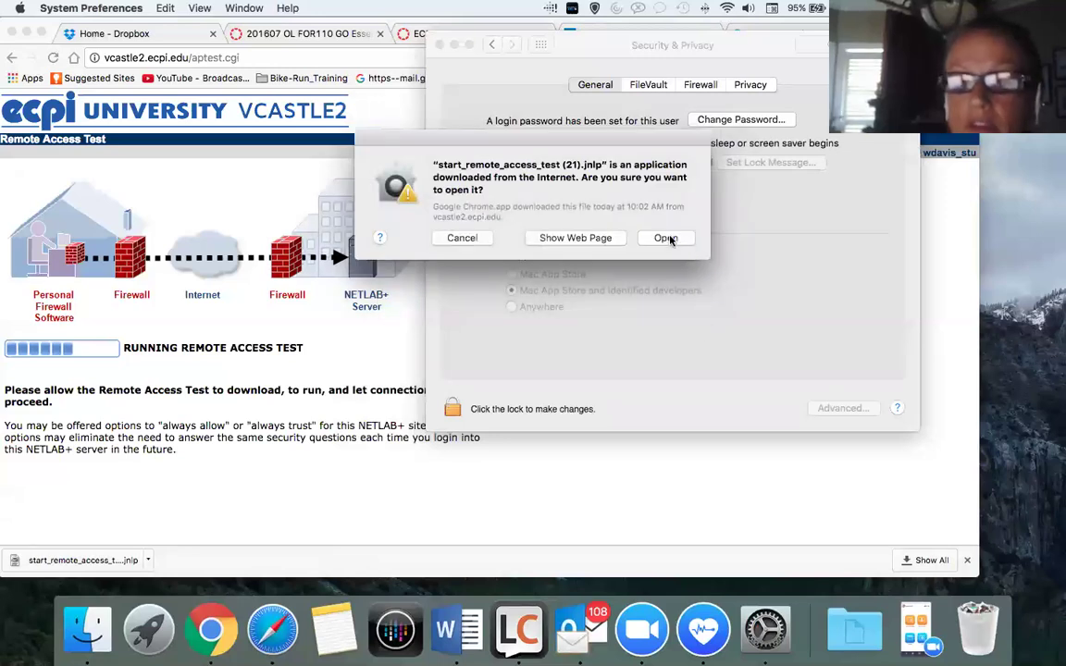
- Open the test app, choose Later for the Java update, run the Java test, and defer the new Java version
{"action": "left_click", "coordinate": [668, 239]}
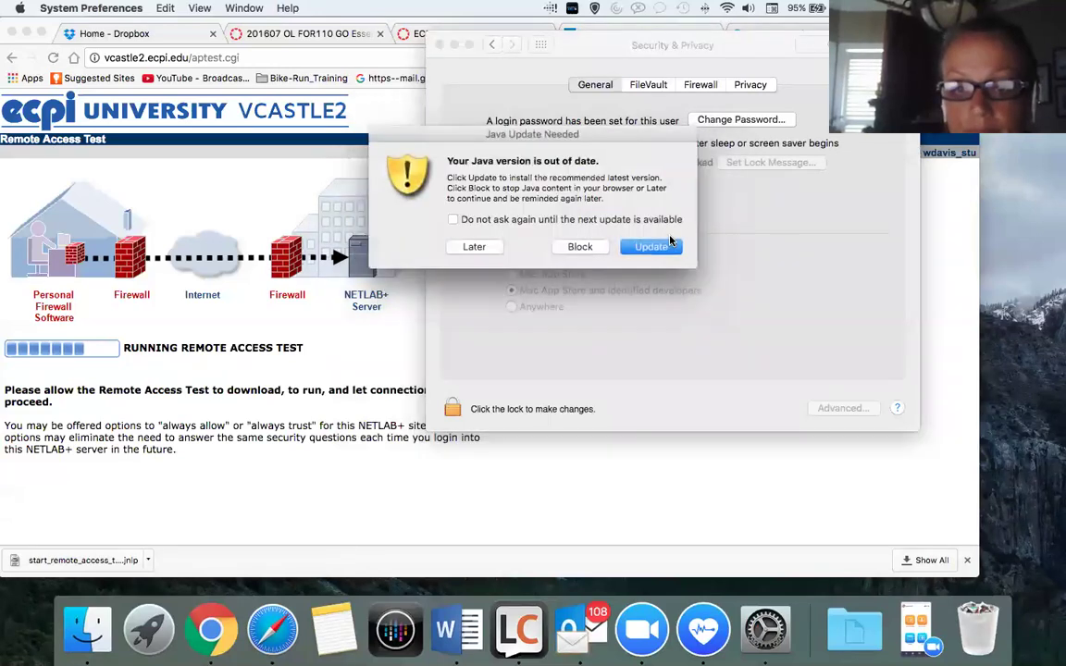
{"action": "left_click", "coordinate": [467, 250]}
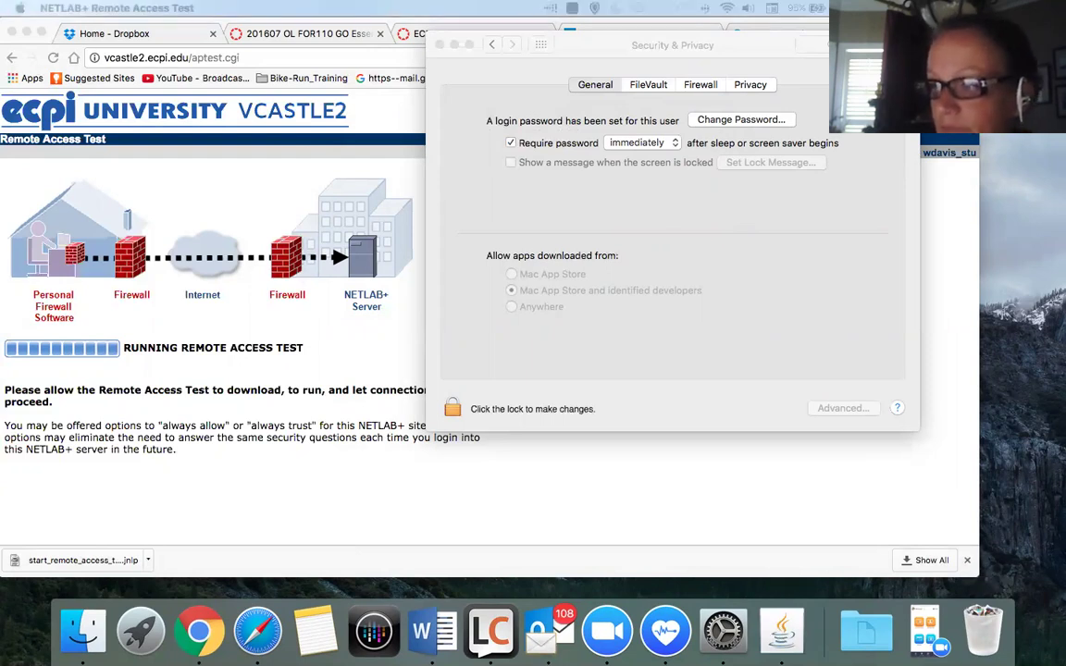
{"action": "left_click_drag", "start_coordinate": [792, 278], "coordinate": [467, 178]}
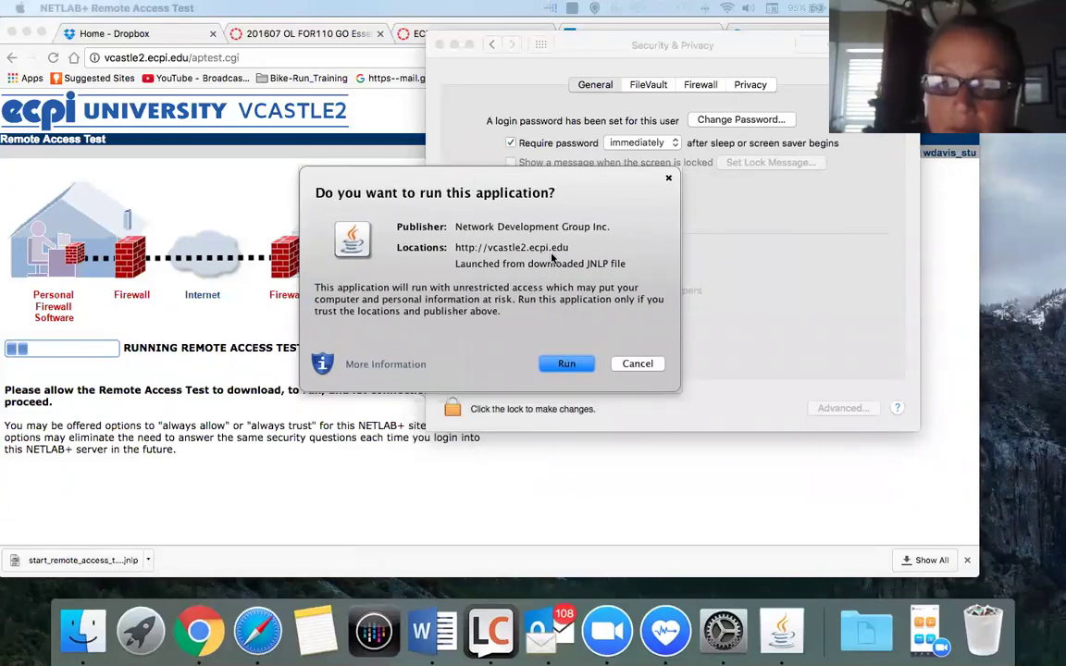
{"action": "left_click", "coordinate": [566, 364]}
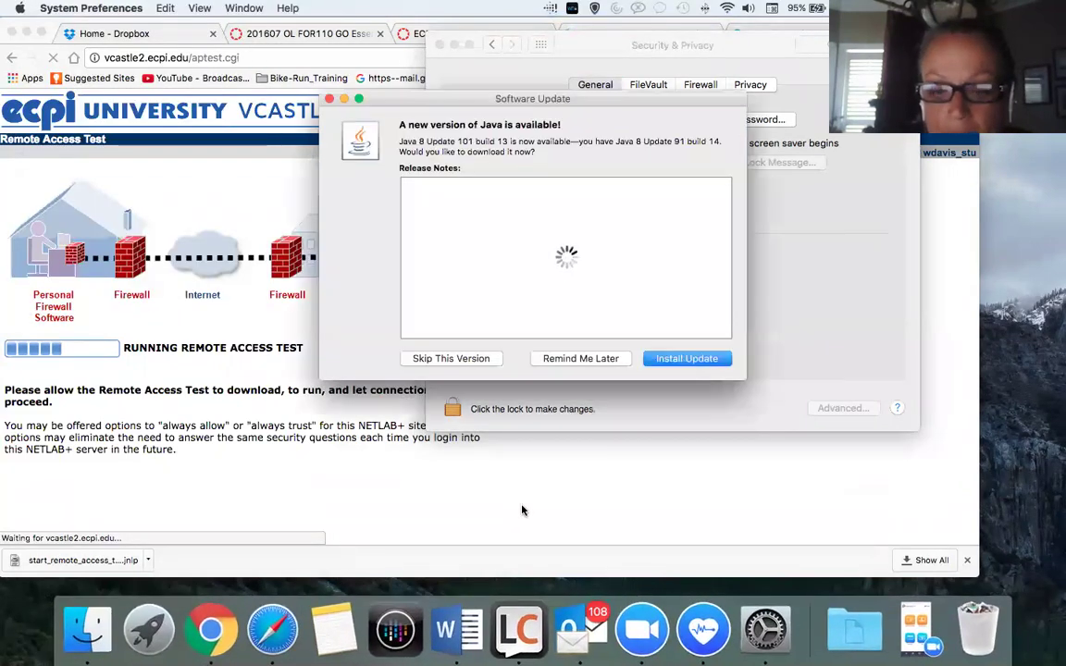
{"action": "left_click", "coordinate": [569, 362]}
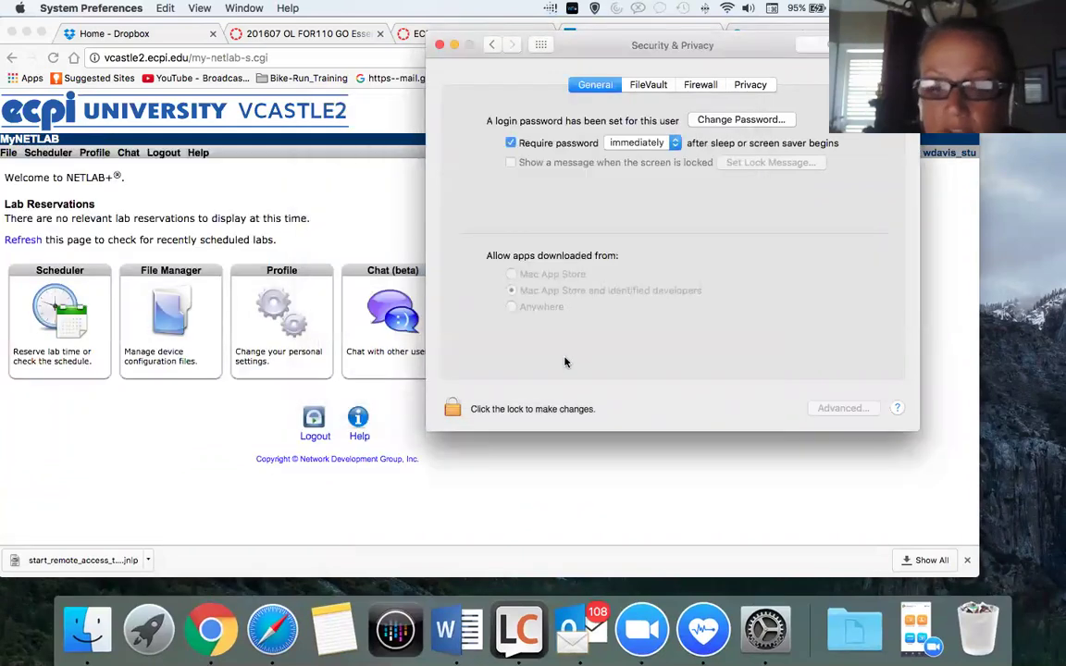
- Close Security & Privacy and go to the Scheduler's Select Class page showing 201607-CIS106-GO
{"action": "left_click", "coordinate": [440, 45]}
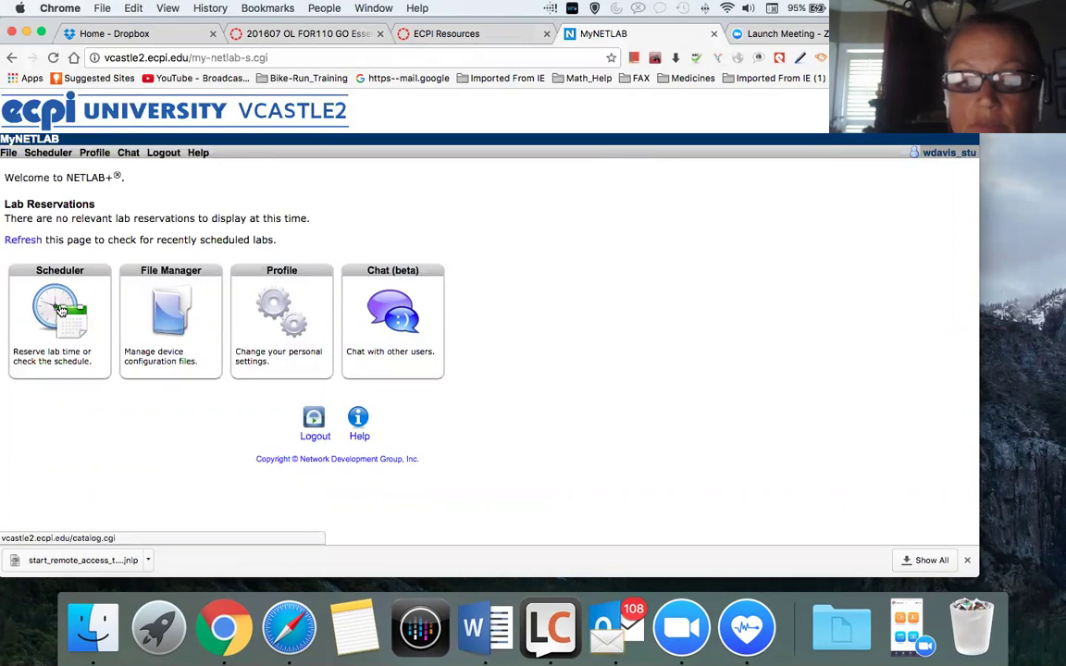
{"action": "left_click", "coordinate": [60, 310]}
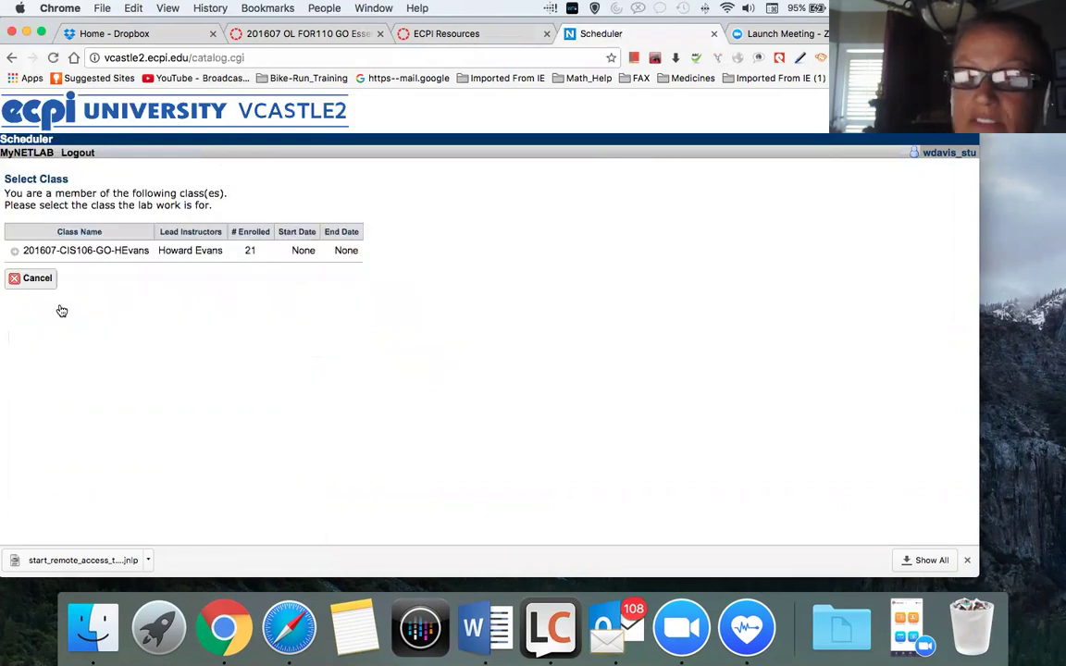